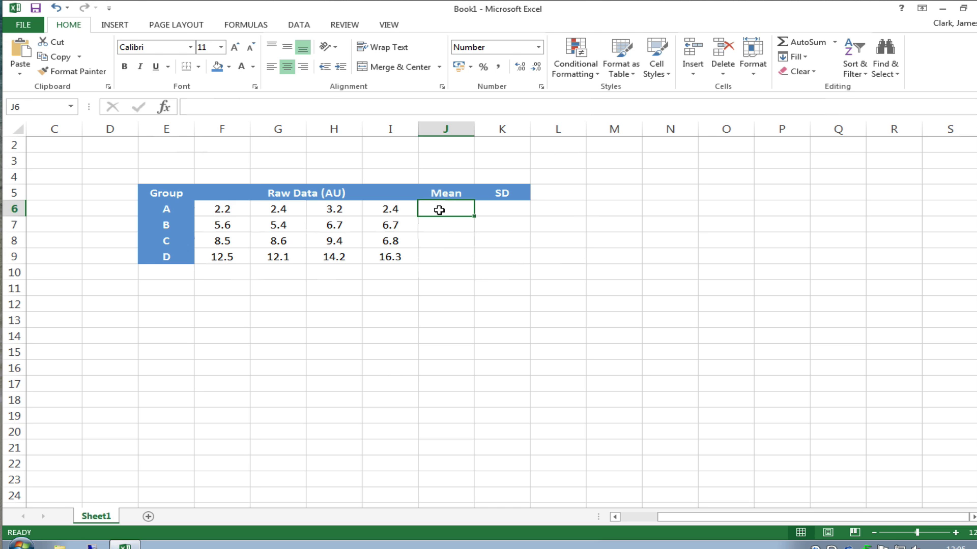
# Step: Enter =AVERAGE(F6:I6) in J6 to get group A's mean of 2.6
pyautogui.write('=average(')
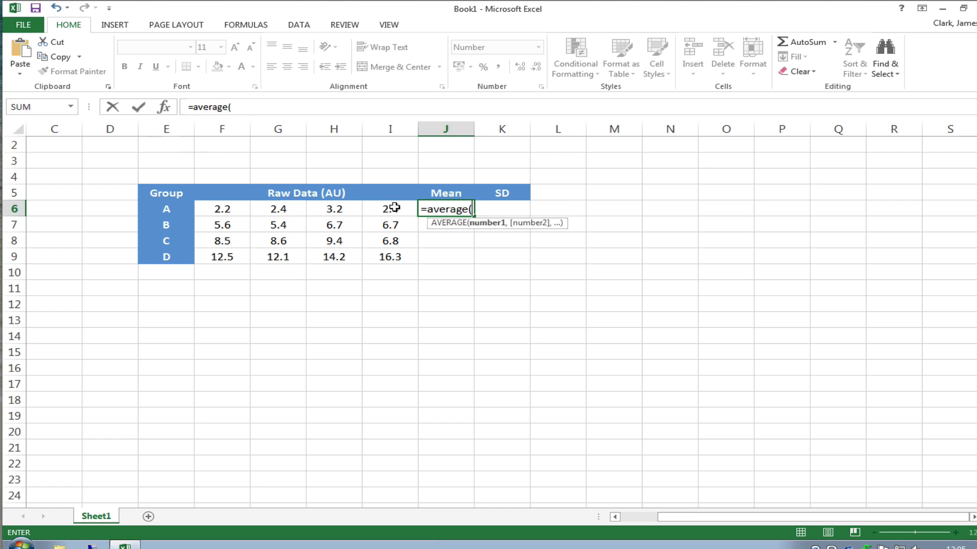
pyautogui.moveTo(388, 205); pyautogui.dragTo(236, 206)
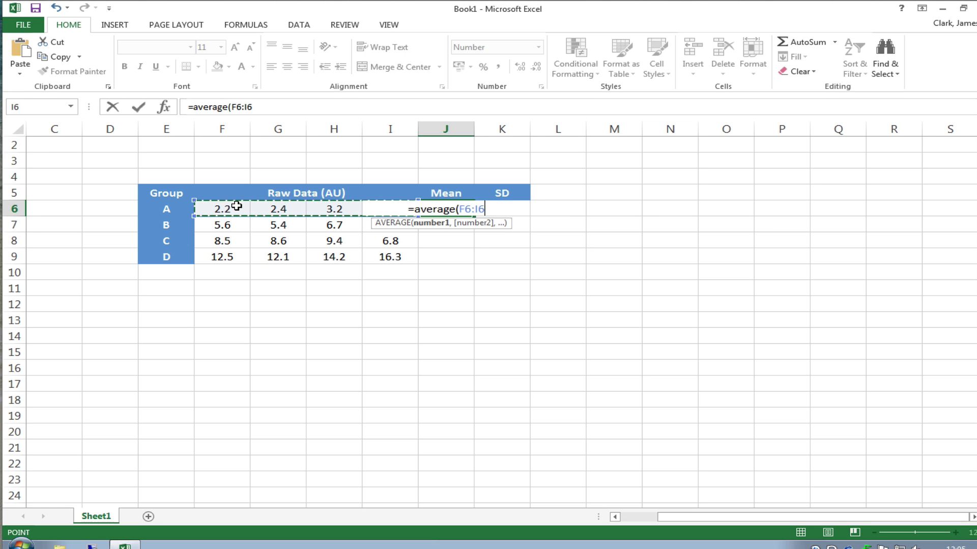
pyautogui.write(')')
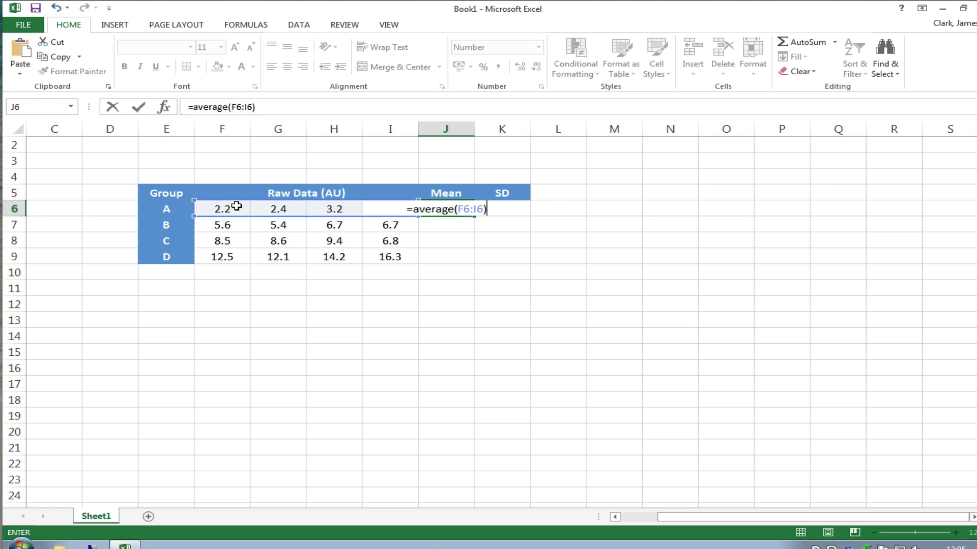
pyautogui.press('Return')
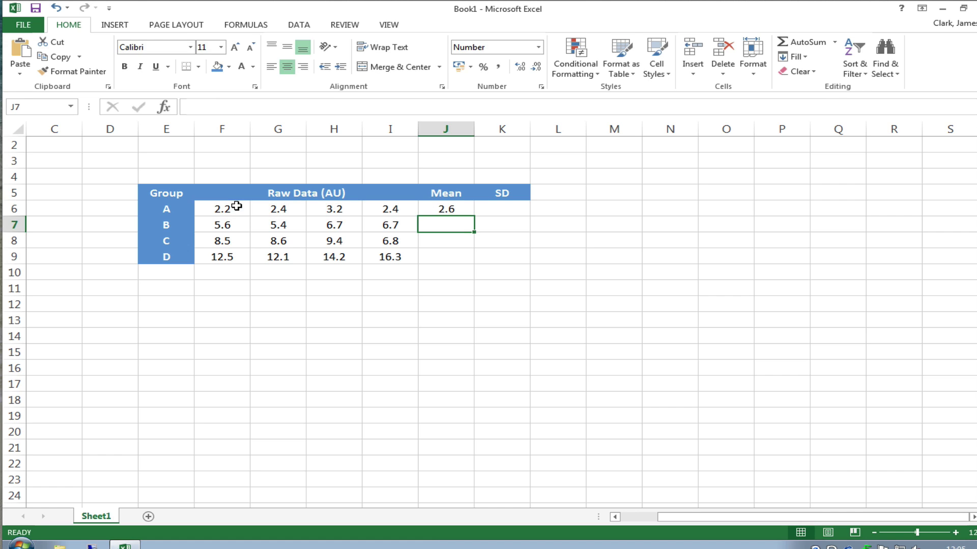
# Step: Enter =STDEV(F6:I6) in K6 to get group A's standard deviation of 0.4
pyautogui.click(505, 205)
pyautogui.write('=')
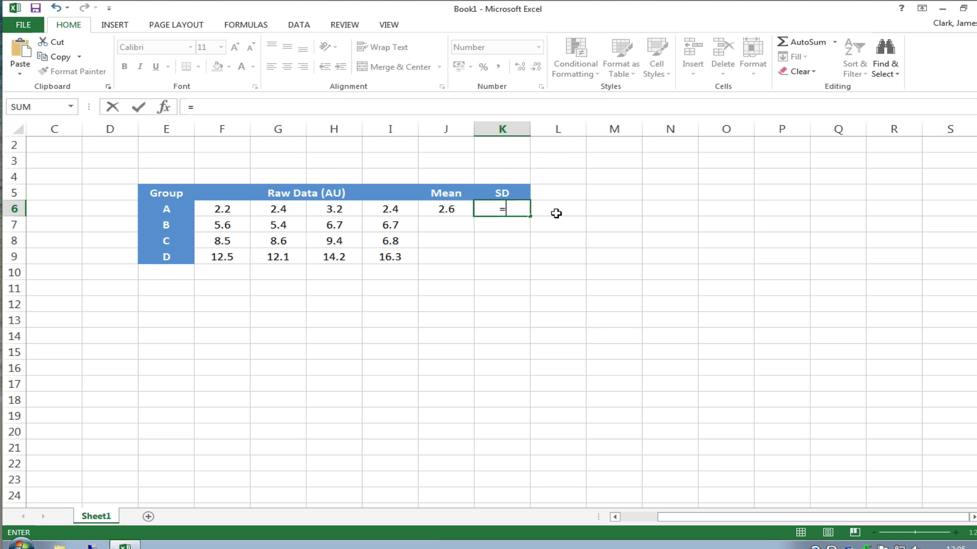
pyautogui.write('stdev')
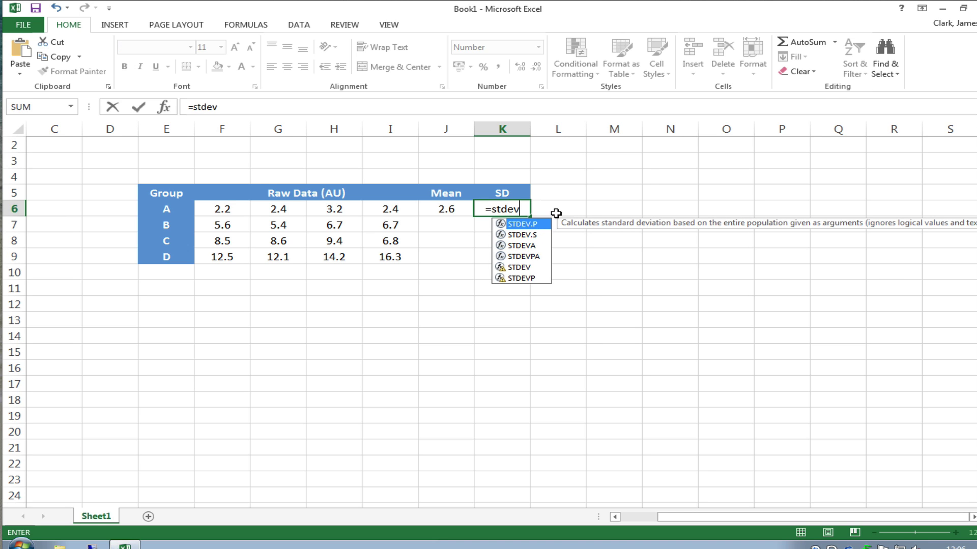
pyautogui.write('(')
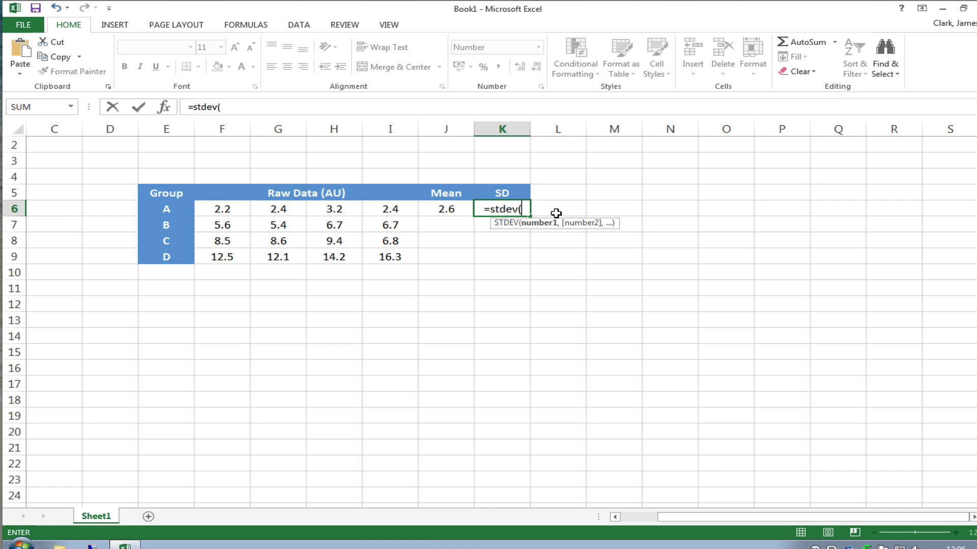
pyautogui.moveTo(401, 209); pyautogui.dragTo(242, 206)
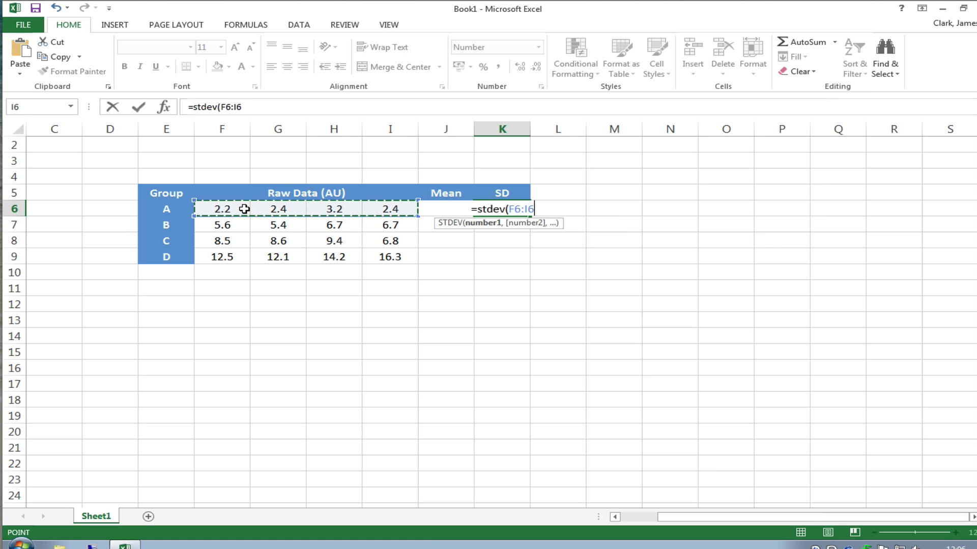
pyautogui.write(')')
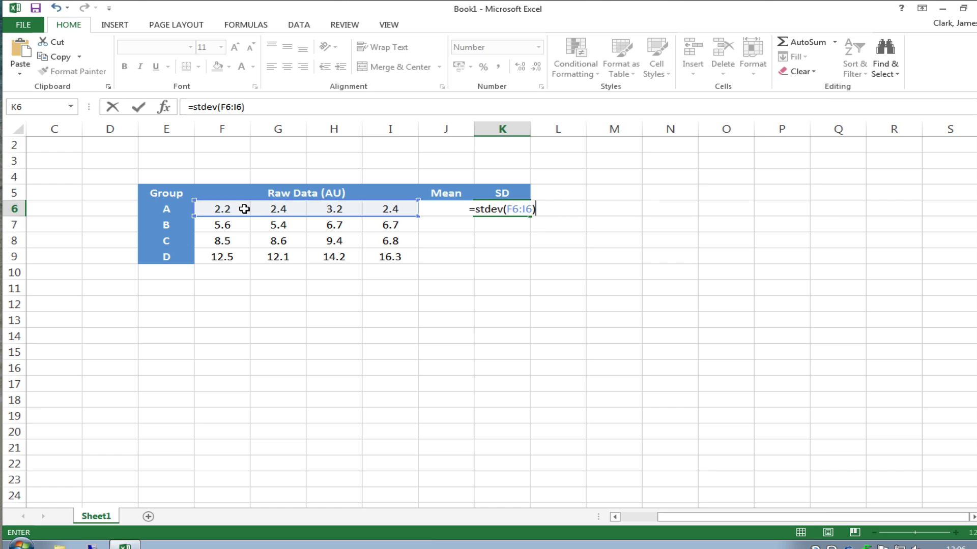
pyautogui.press('Return')
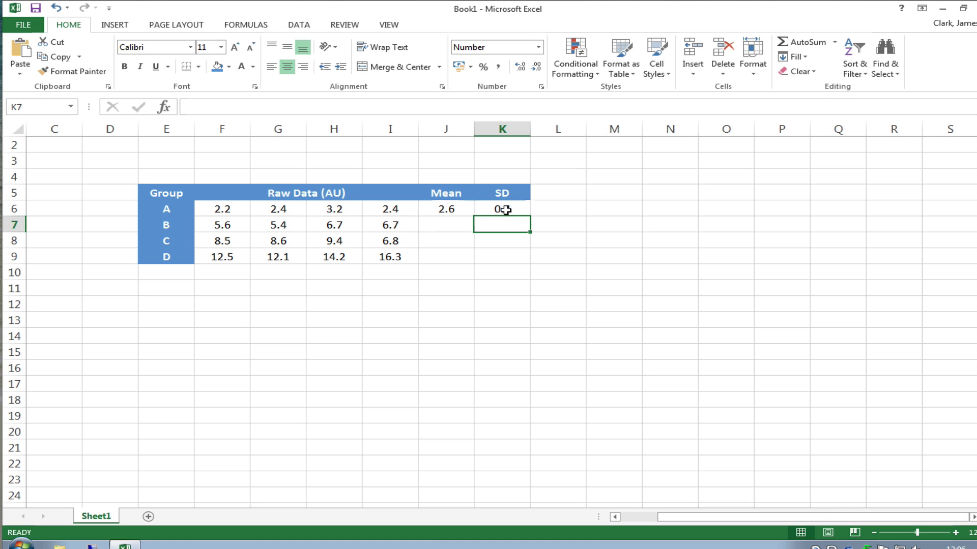
# Step: Select J6:K6 and try two decimal places, then return to one decimal
pyautogui.moveTo(511, 209); pyautogui.dragTo(452, 212)
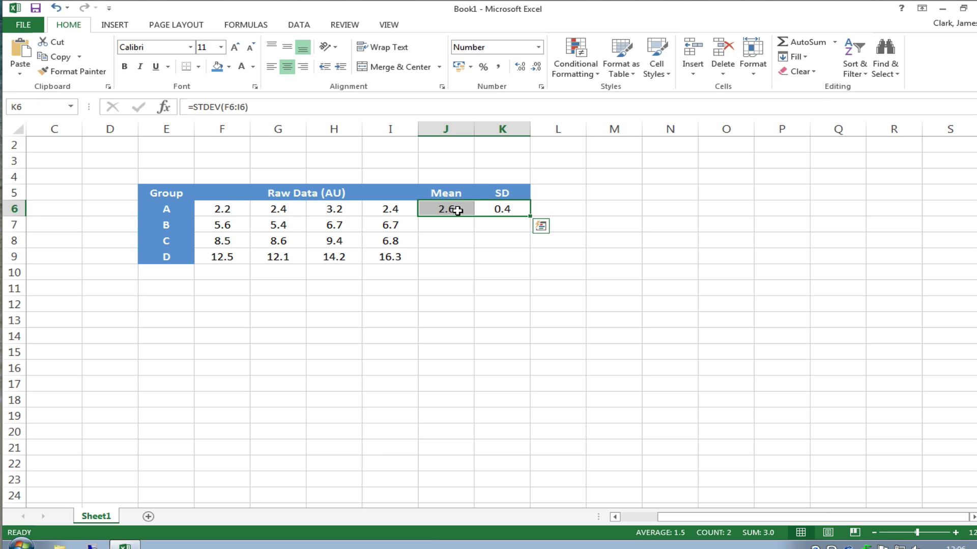
pyautogui.click(536, 69)
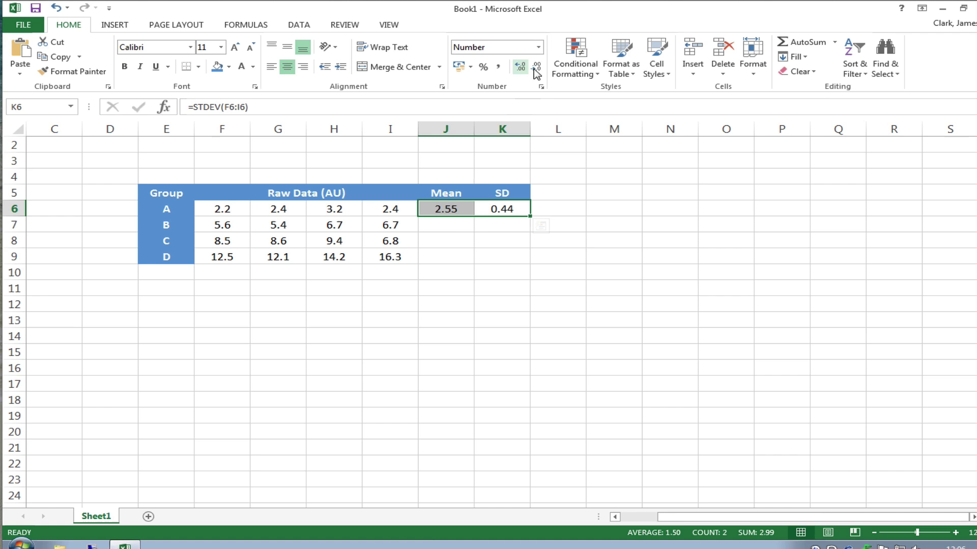
pyautogui.click(536, 69)
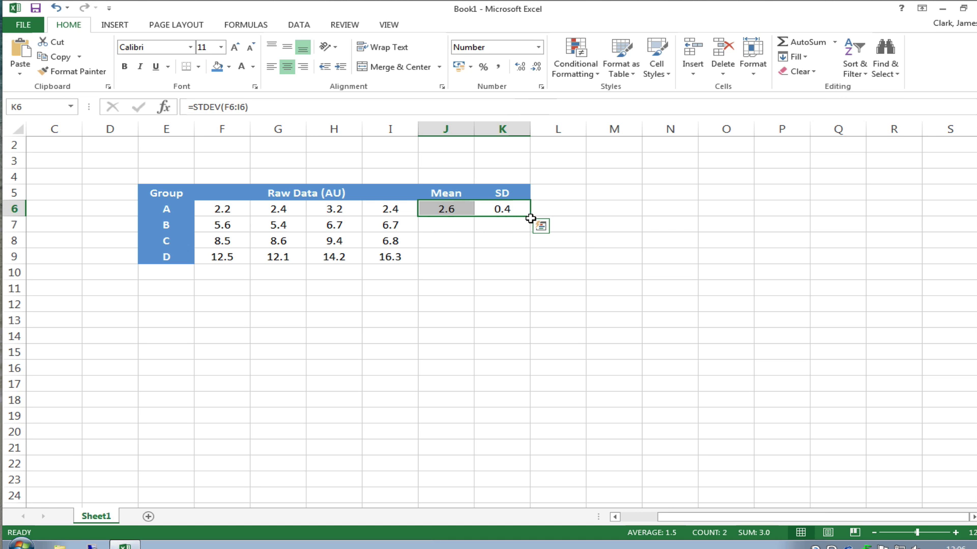
# Step: Fill the mean and SD formulas down to row 9 and check groups B and D's copies
pyautogui.moveTo(530, 217); pyautogui.dragTo(529, 265)
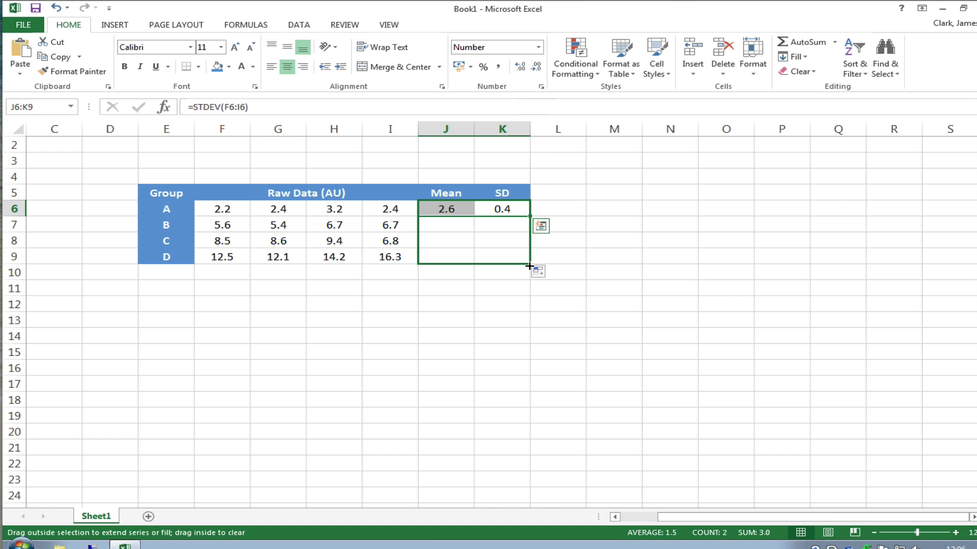
pyautogui.click(505, 278)
pyautogui.click(448, 258)
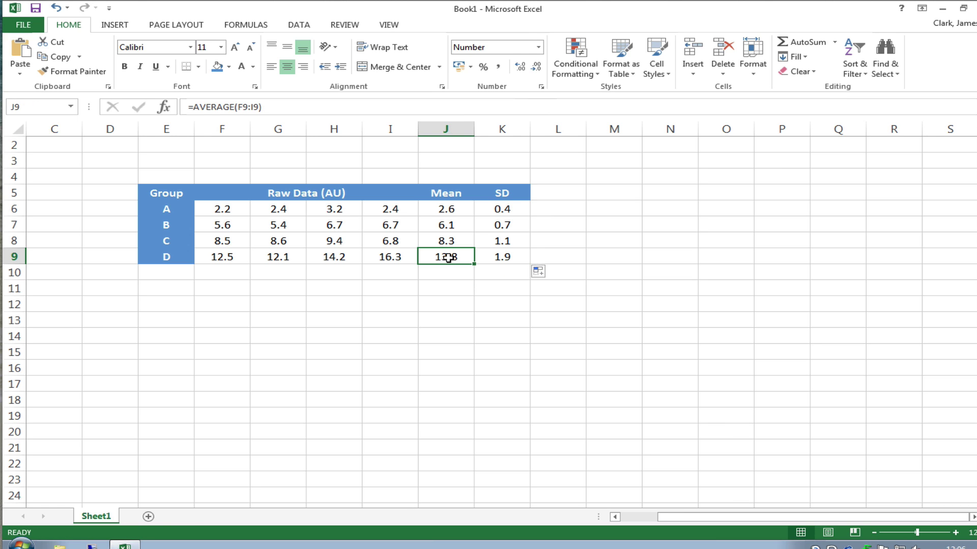
pyautogui.click(486, 258)
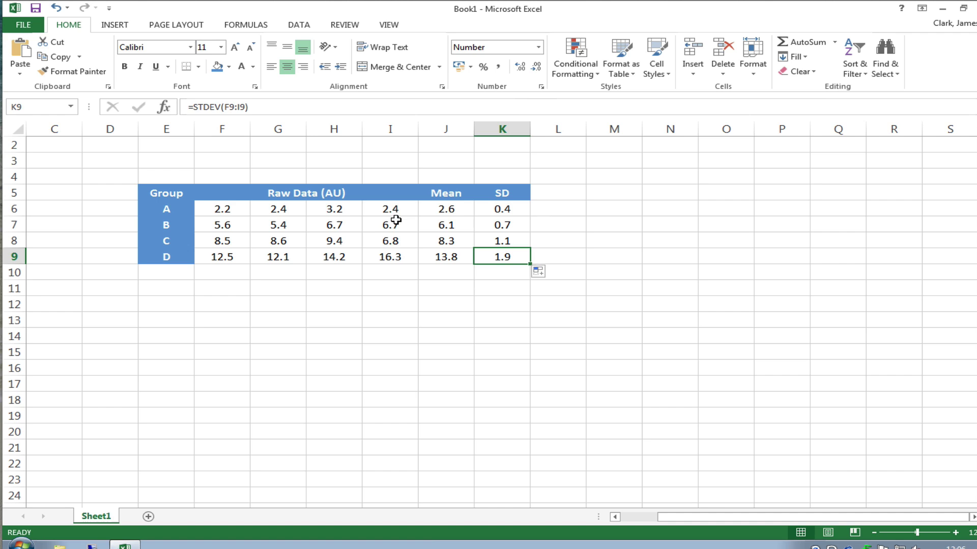
pyautogui.click(449, 221)
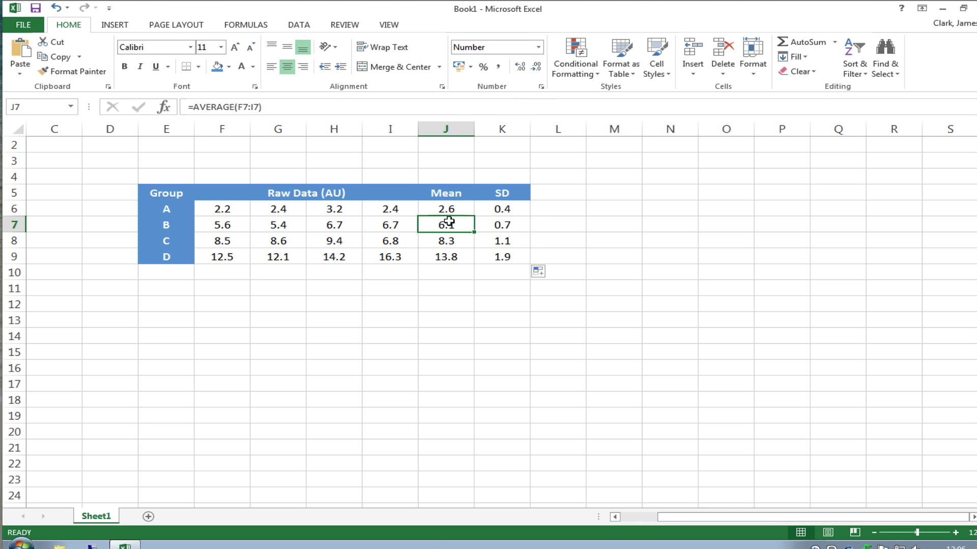
pyautogui.click(489, 222)
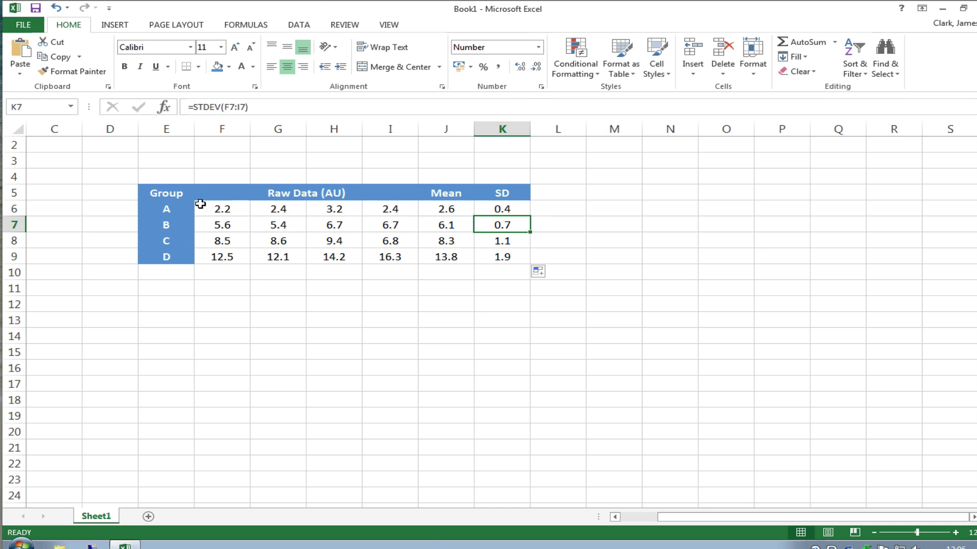
# Step: Insert a 2-D clustered column chart of labels E6:E9 and means J6:J9, placed below the table
pyautogui.moveTo(167, 208); pyautogui.dragTo(168, 258)
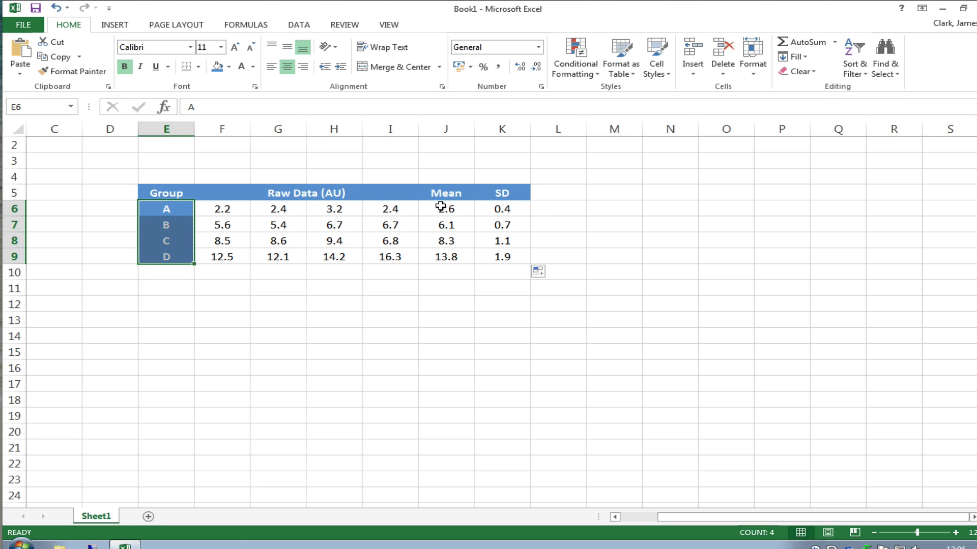
pyautogui.moveTo(446, 206); pyautogui.dragTo(445, 253)
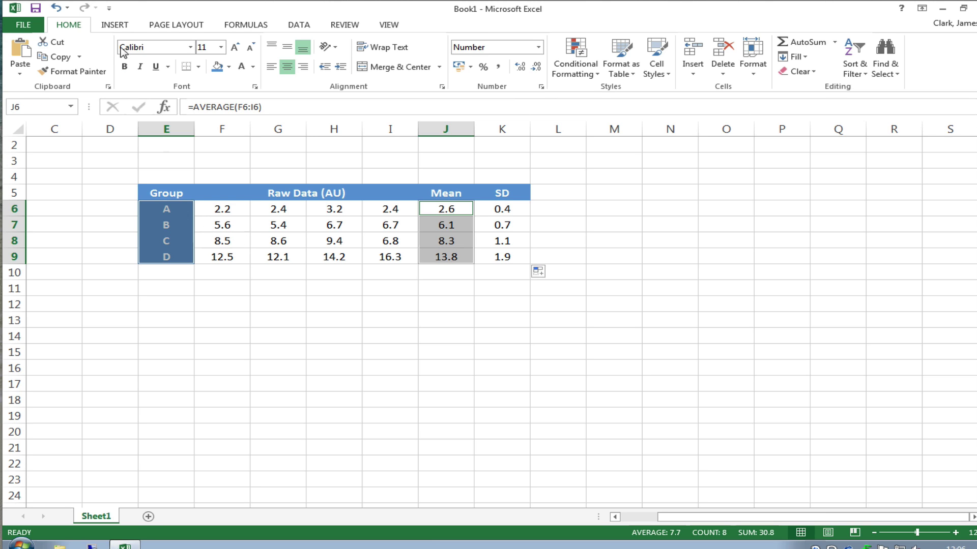
pyautogui.click(119, 26)
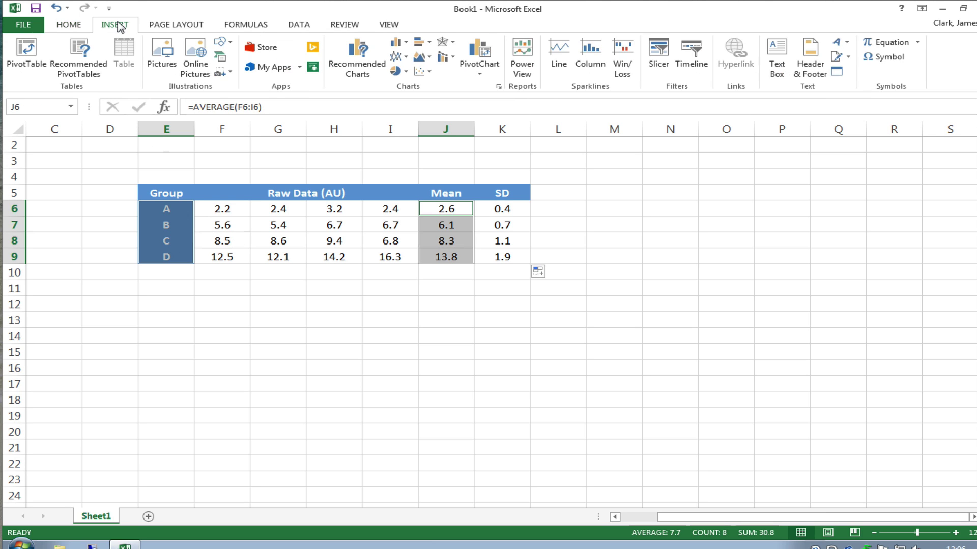
pyautogui.click(398, 42)
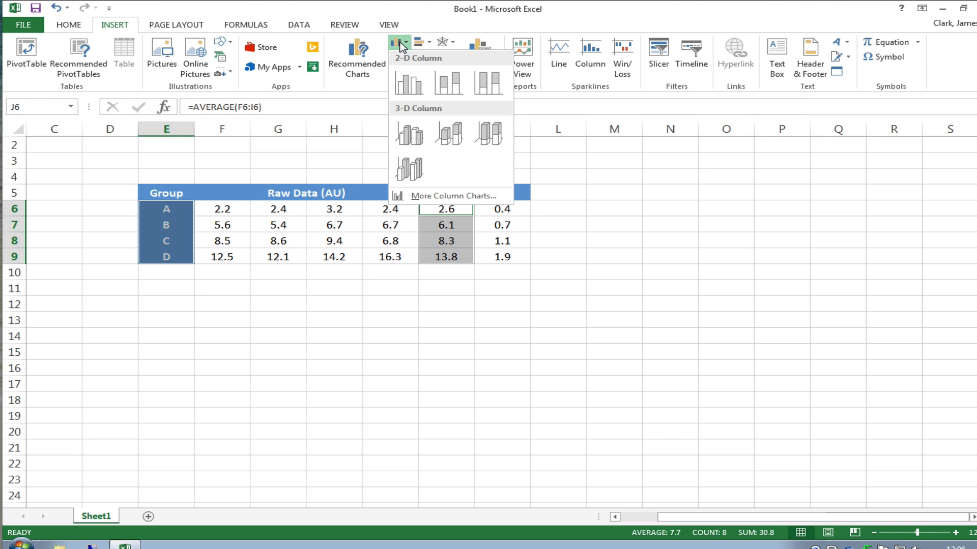
pyautogui.click(407, 86)
pyautogui.moveTo(590, 218)
pyautogui.mouseDown()
pyautogui.moveTo(405, 300)
pyautogui.moveTo(403, 286)
pyautogui.moveTo(426, 272)
pyautogui.mouseUp()
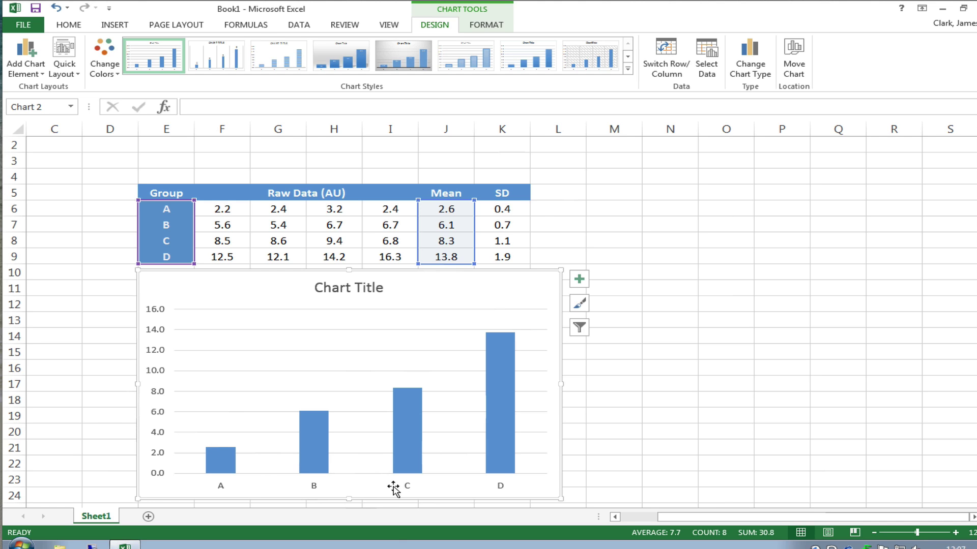
pyautogui.click(72, 69)
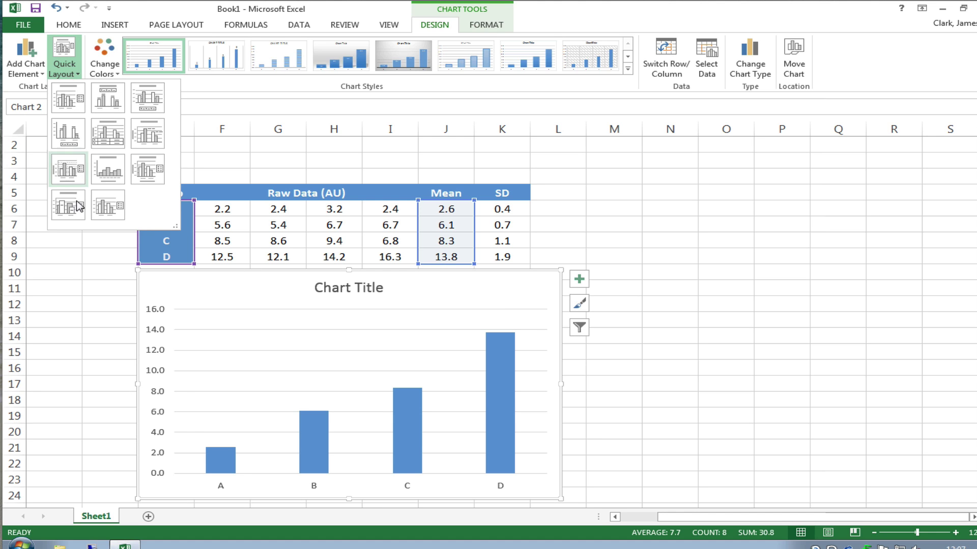
pyautogui.press('Escape')
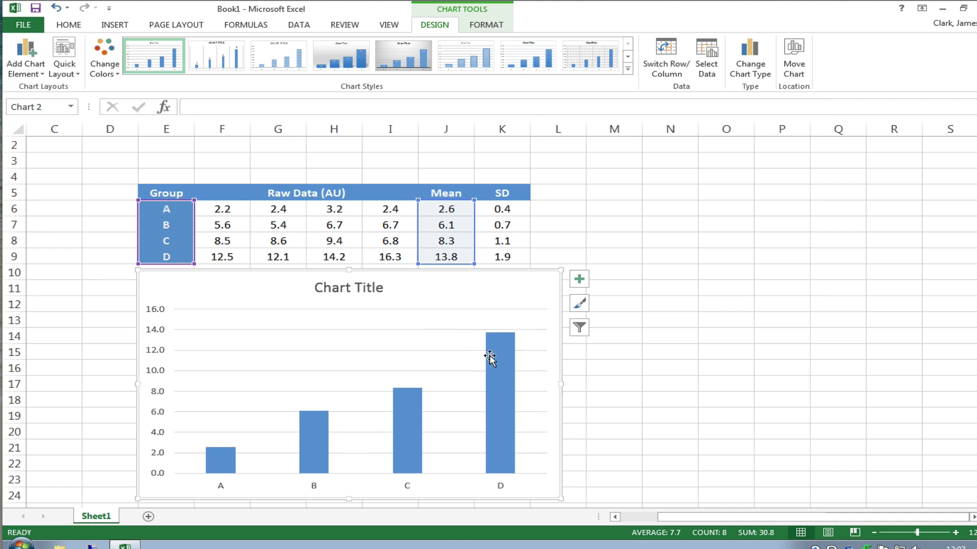
pyautogui.click(507, 353)
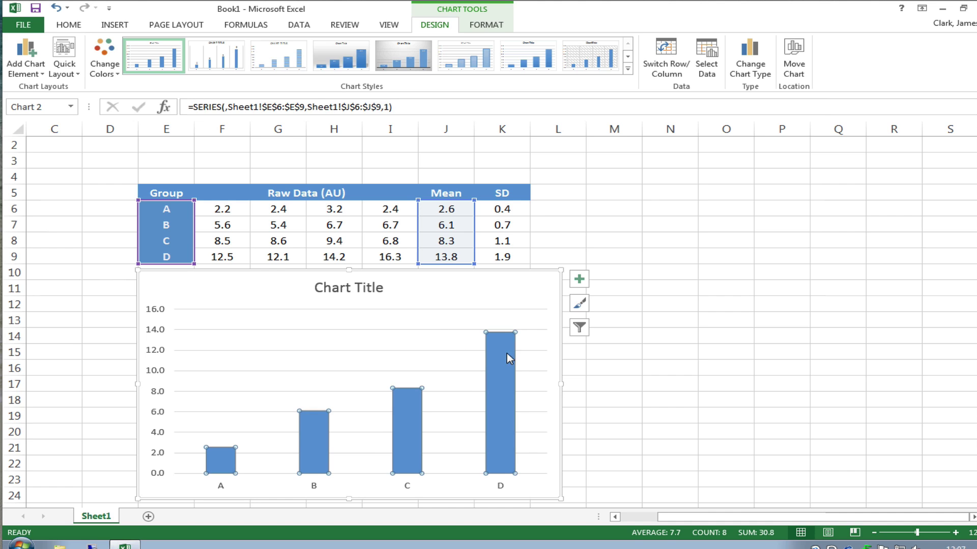
pyautogui.click(413, 399)
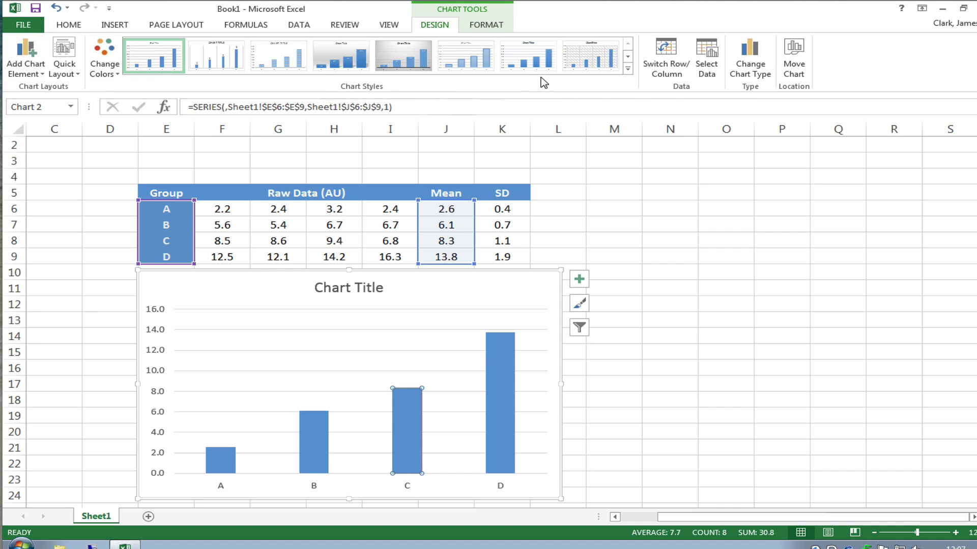
pyautogui.click(493, 380)
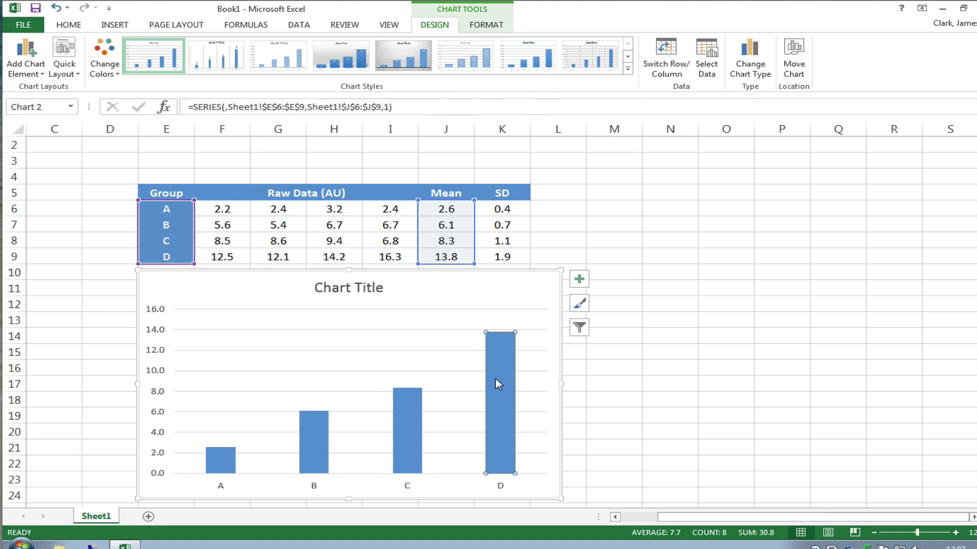
pyautogui.click(65, 66)
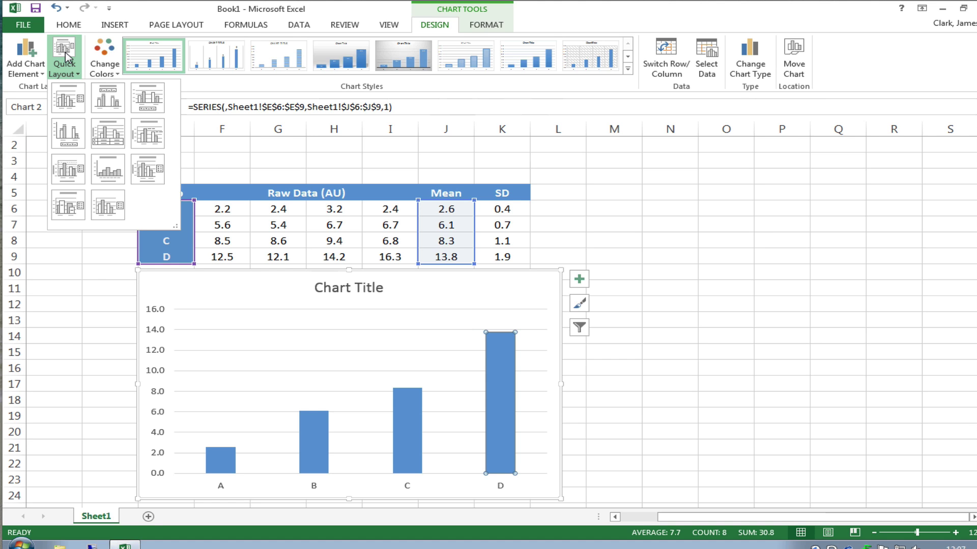
pyautogui.click(93, 283)
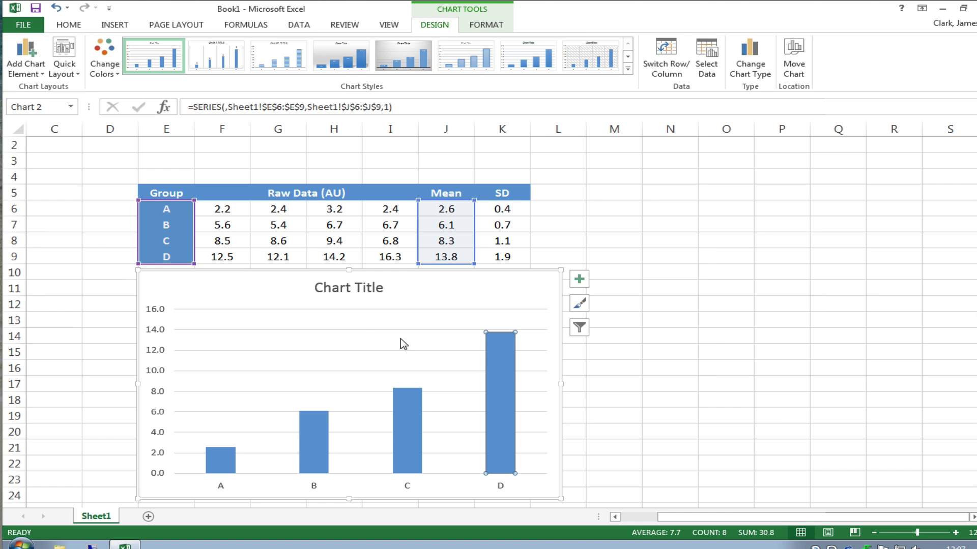
pyautogui.click(648, 387)
pyautogui.click(494, 377)
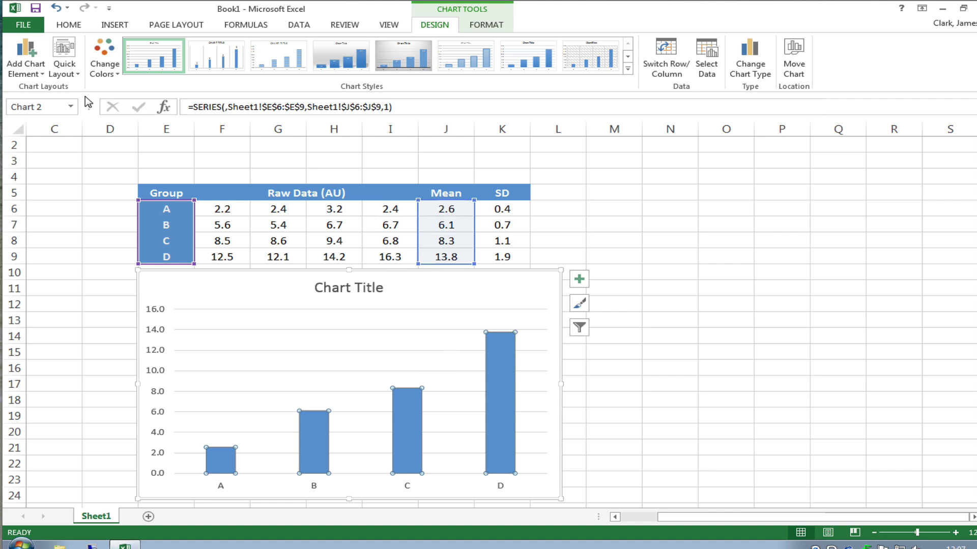
# Step: Add error bars to the chart and open More Error Bars Options
pyautogui.click(35, 64)
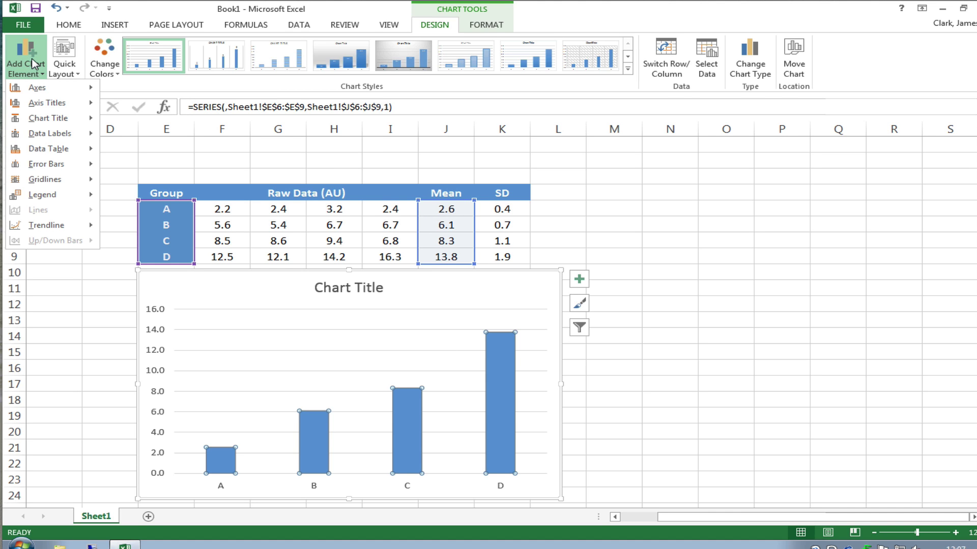
pyautogui.moveTo(55, 168)
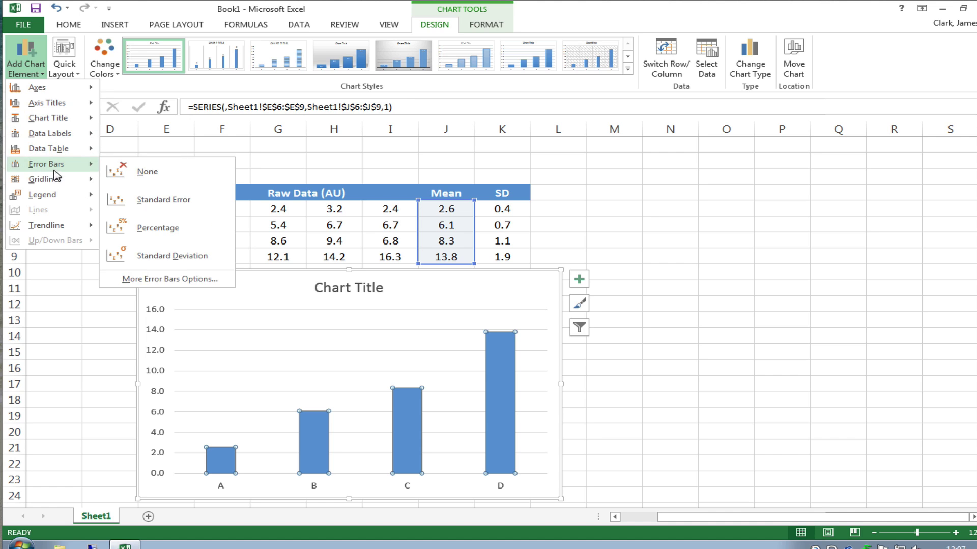
pyautogui.click(159, 279)
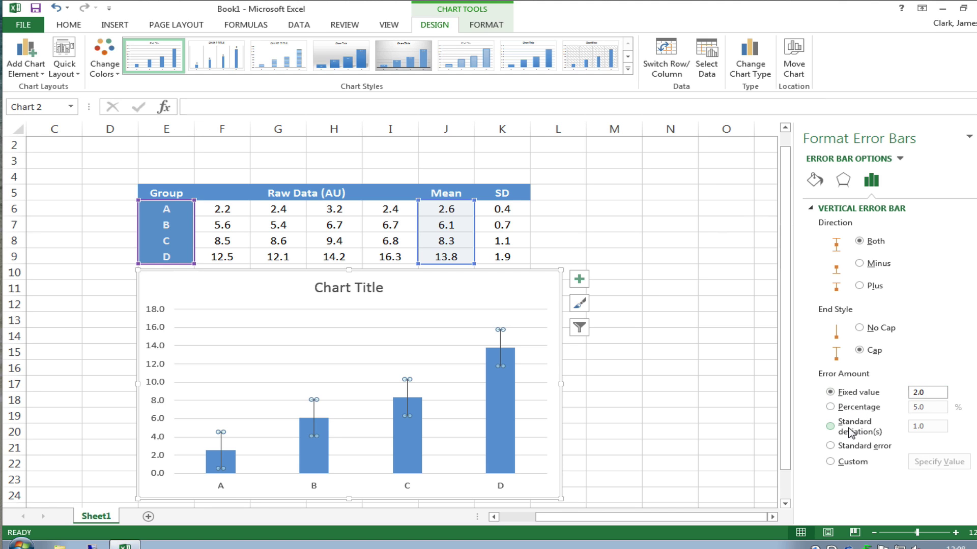
# Step: Set custom positive and negative error values to the SD cells =Sheet1!$K$6:$K$9
pyautogui.click(831, 463)
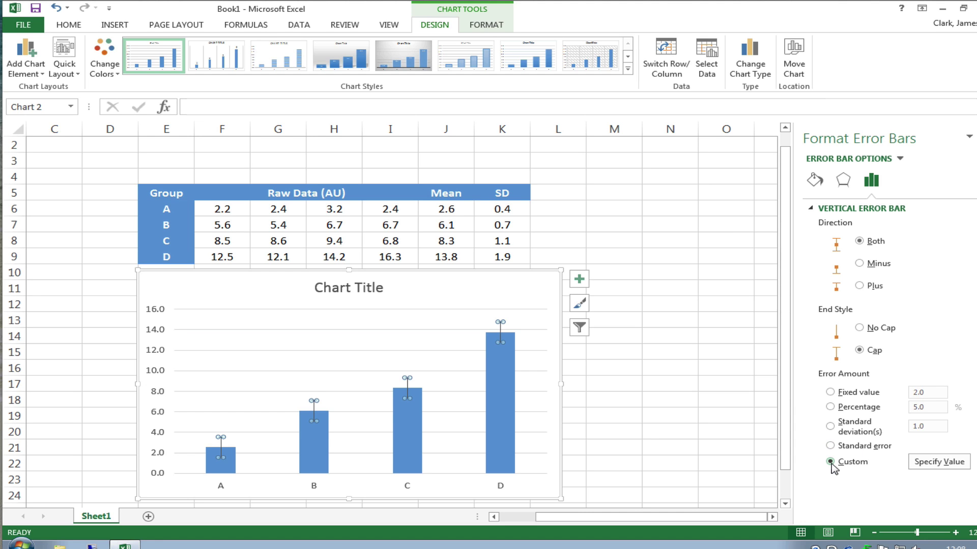
pyautogui.click(939, 463)
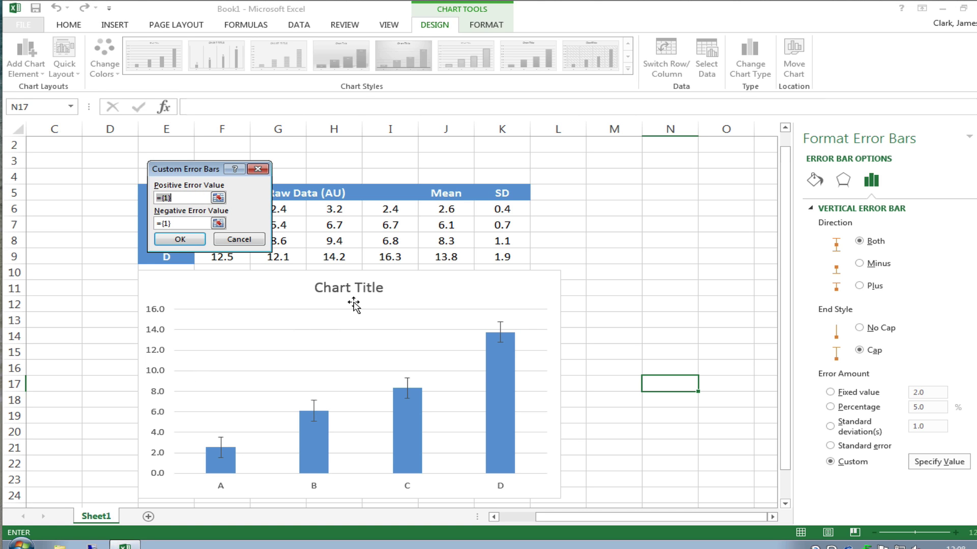
pyautogui.moveTo(206, 170); pyautogui.dragTo(256, 170)
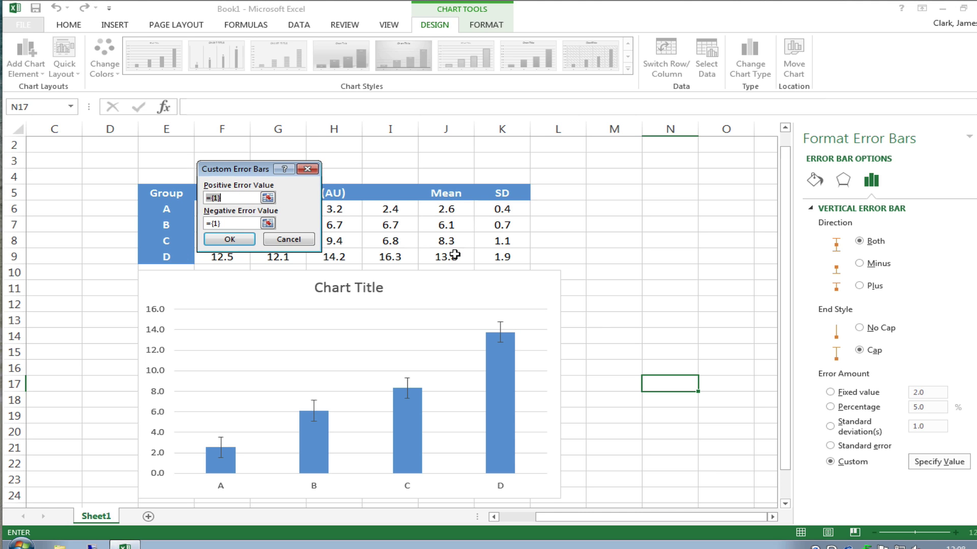
pyautogui.press('BackSpace')
pyautogui.moveTo(486, 206); pyautogui.dragTo(487, 255)
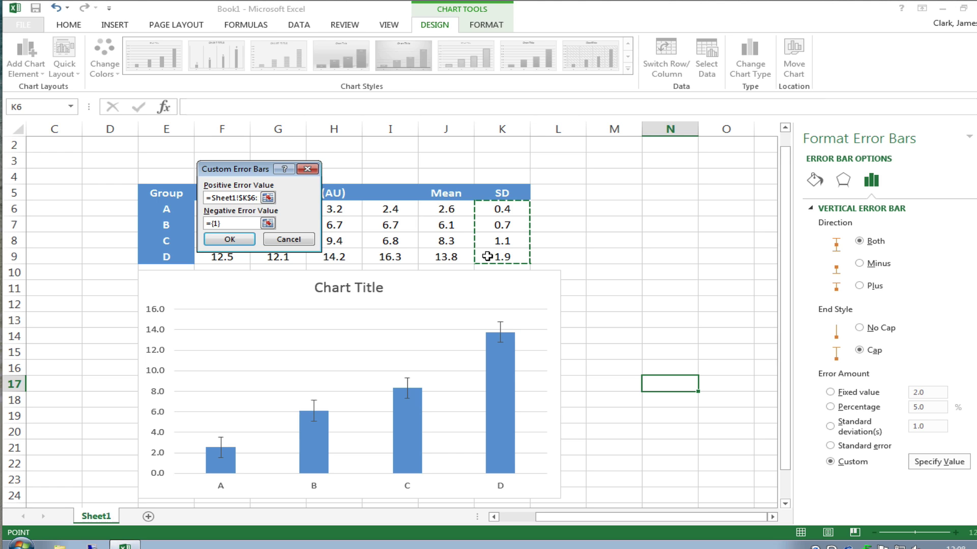
pyautogui.moveTo(230, 224); pyautogui.dragTo(189, 223)
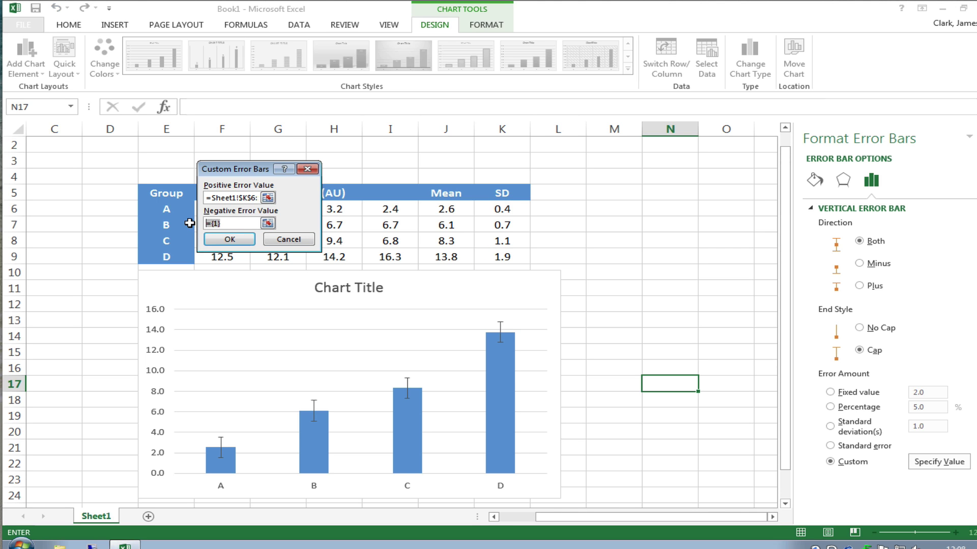
pyautogui.moveTo(512, 209); pyautogui.dragTo(510, 258)
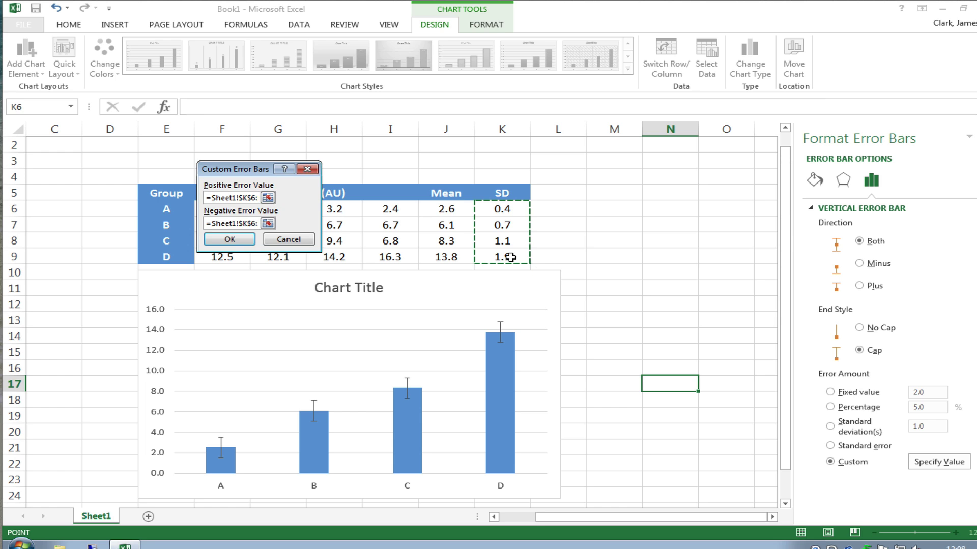
pyautogui.click(222, 240)
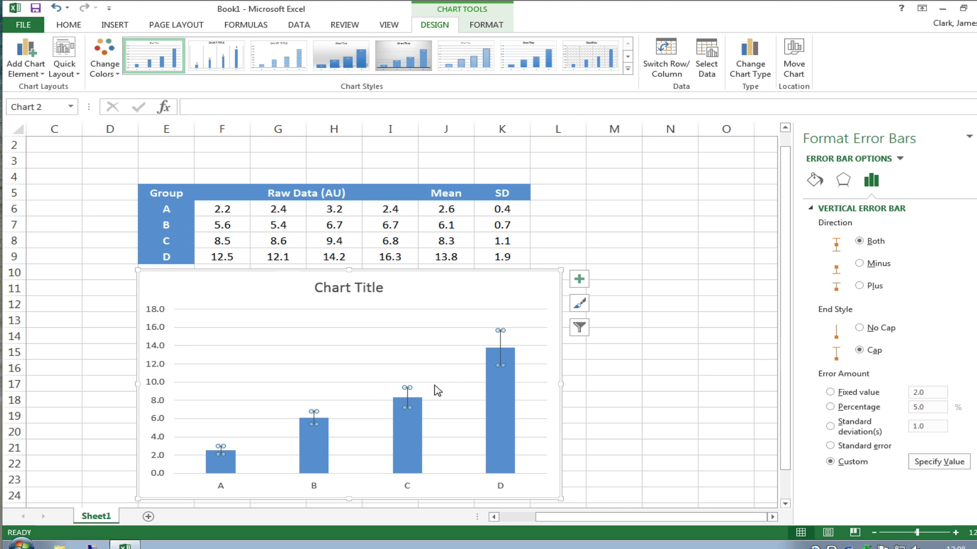
pyautogui.click(569, 407)
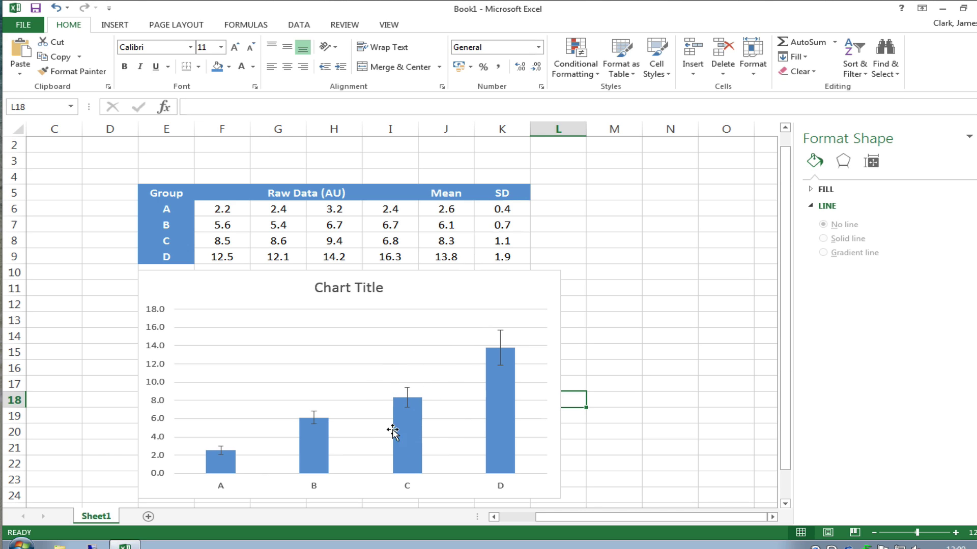
# Step: Try 23 in H8 and inspect group C's SD formula
pyautogui.click(335, 242)
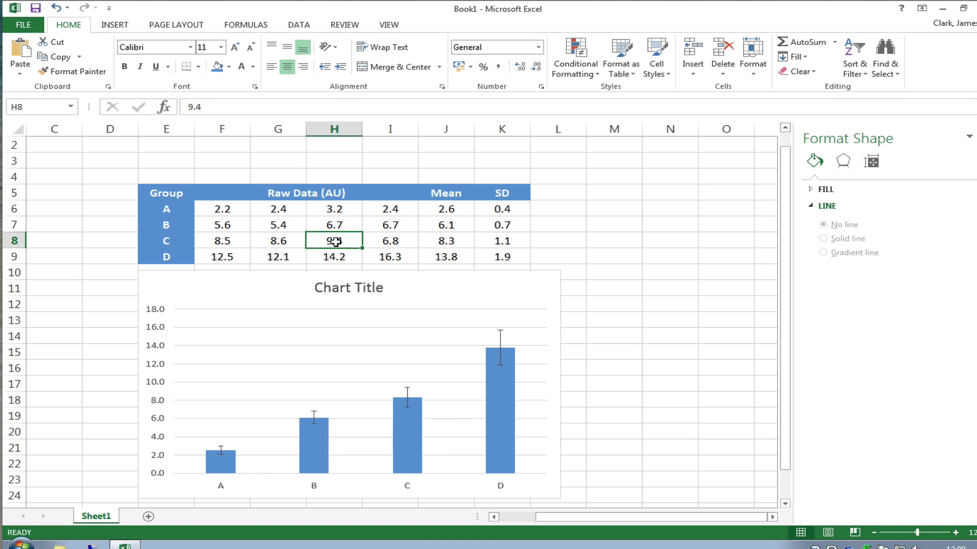
pyautogui.write('23')
pyautogui.press('Return')
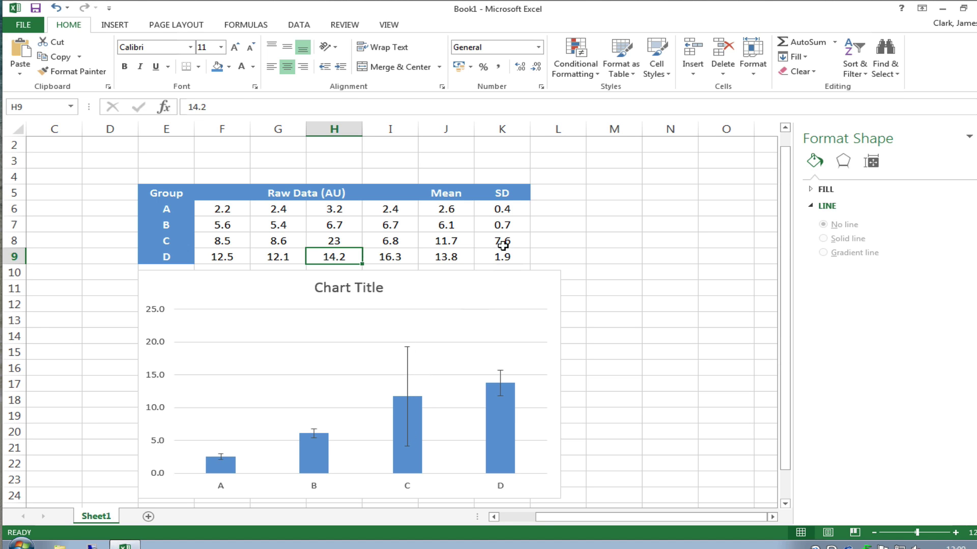
pyautogui.click(503, 244)
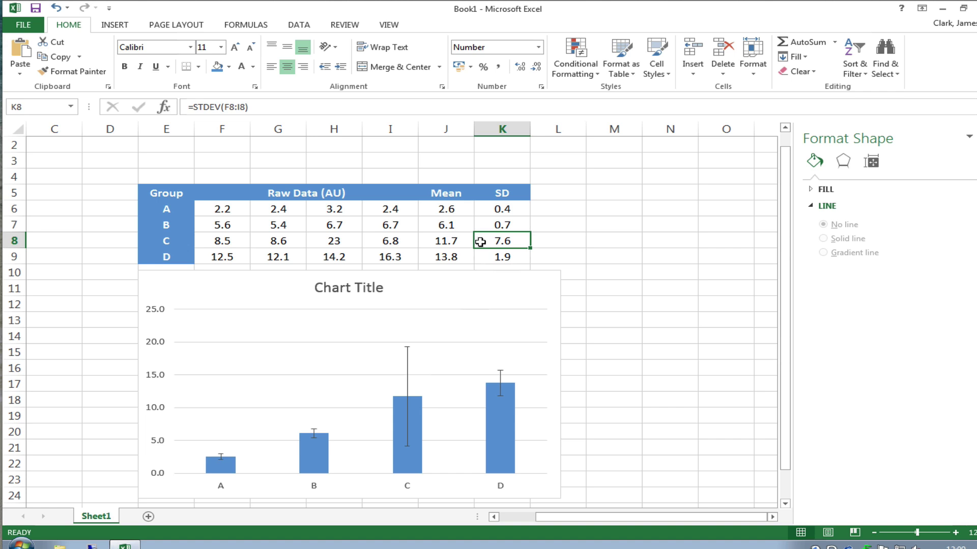
# Step: Change H8 to 6.5, making group C's mean 7.6 with SD 1.1
pyautogui.click(345, 242)
pyautogui.write('6.5')
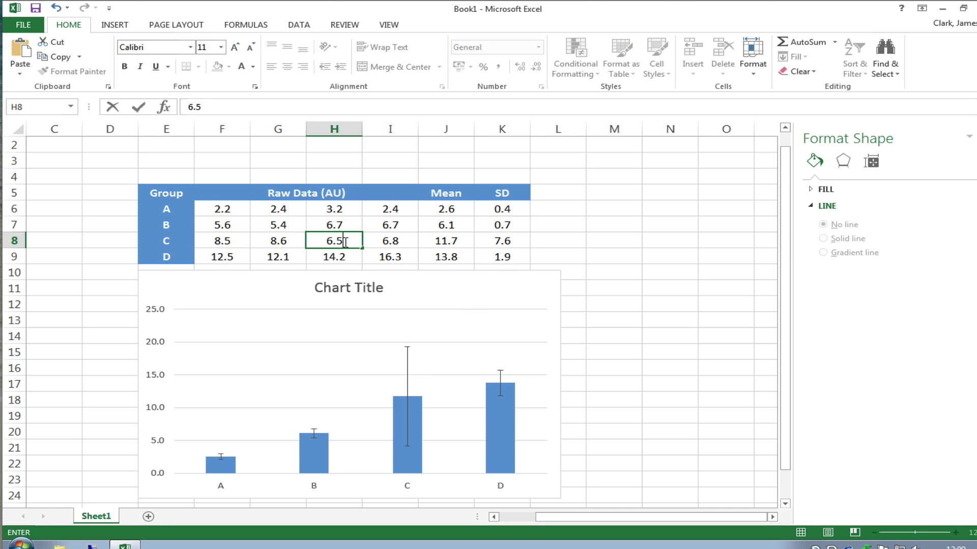
pyautogui.press('Return')
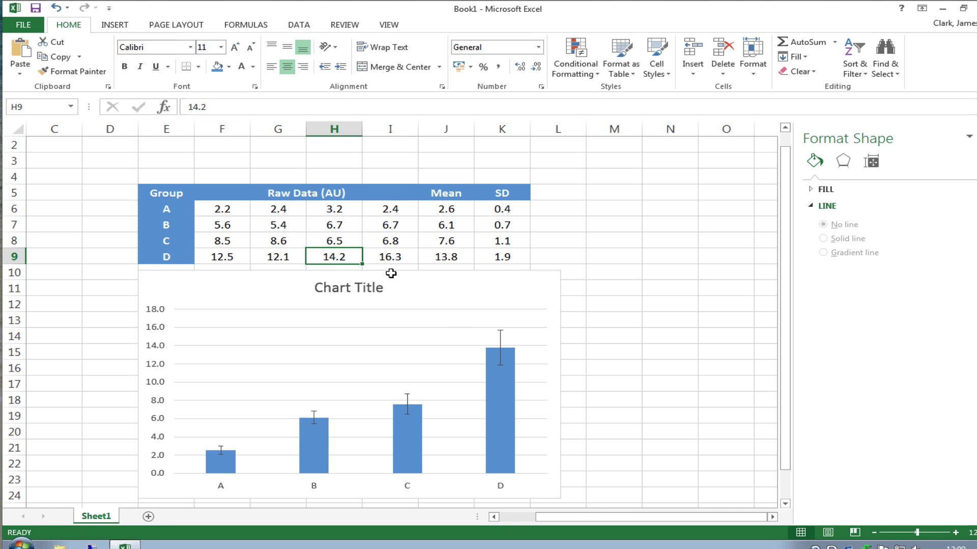
pyautogui.click(555, 240)
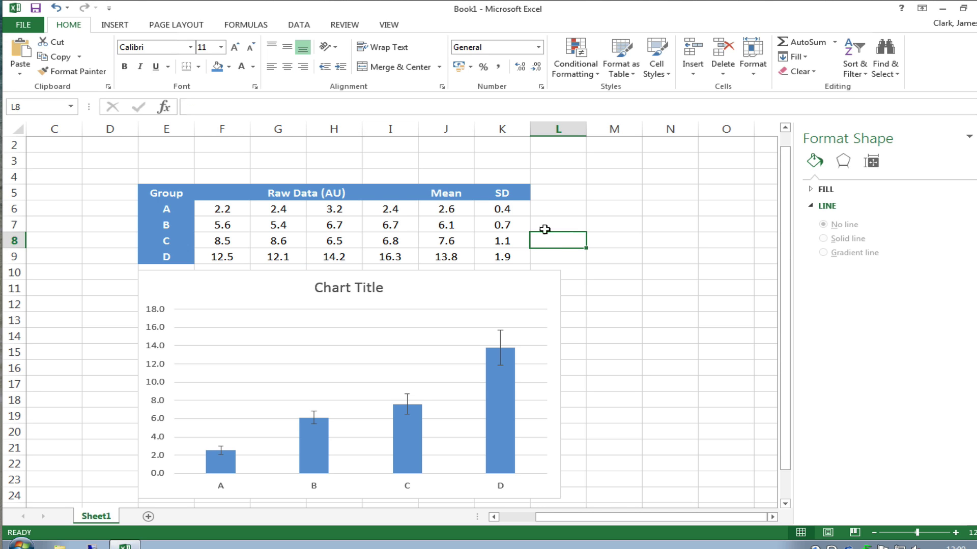
# Step: Check the STDEV formulas in K6:K9 for groups A through D
pyautogui.click(496, 210)
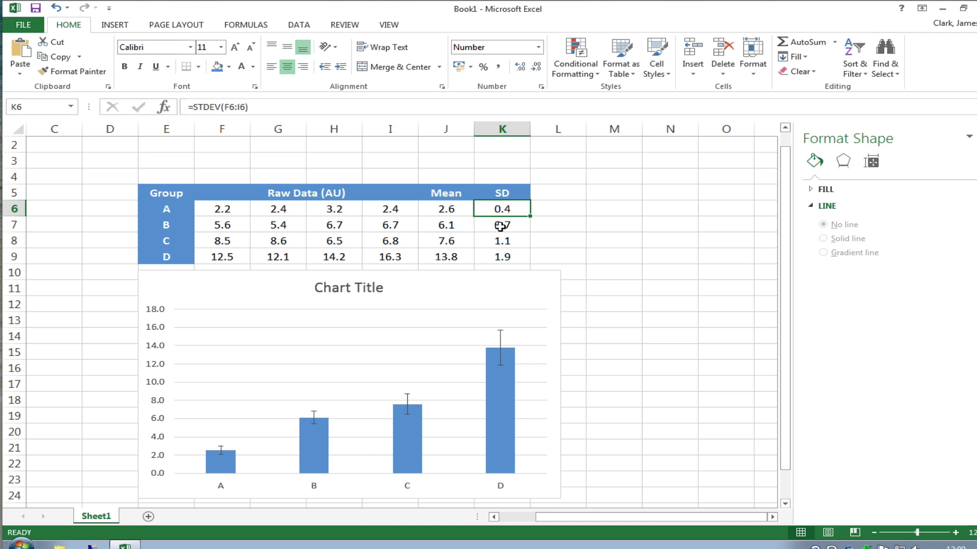
pyautogui.click(501, 227)
pyautogui.click(502, 242)
pyautogui.click(501, 257)
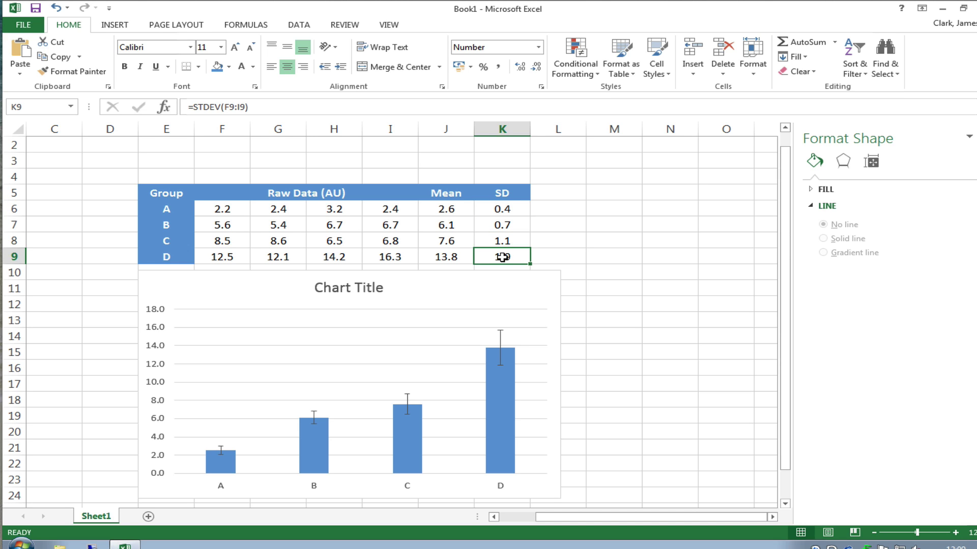
pyautogui.click(507, 240)
pyautogui.click(508, 227)
pyautogui.click(514, 209)
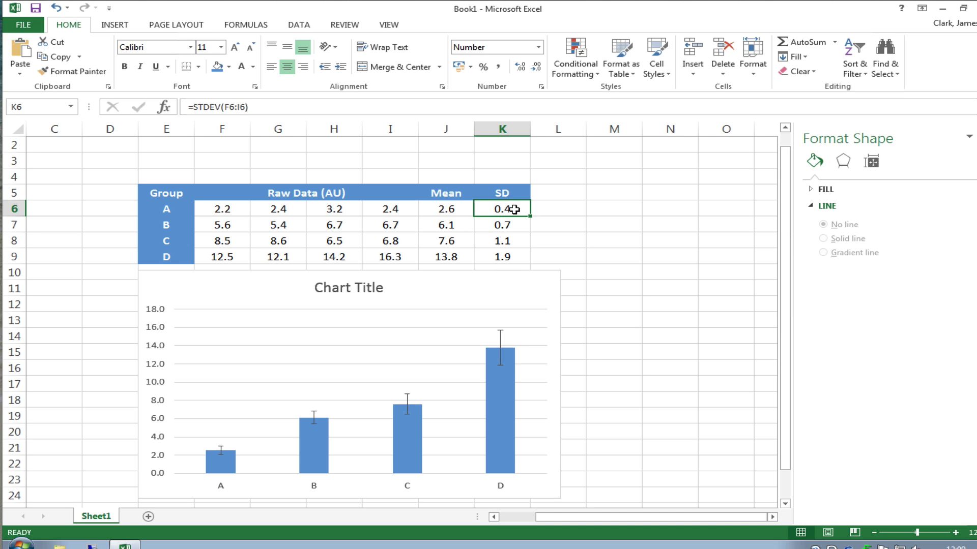